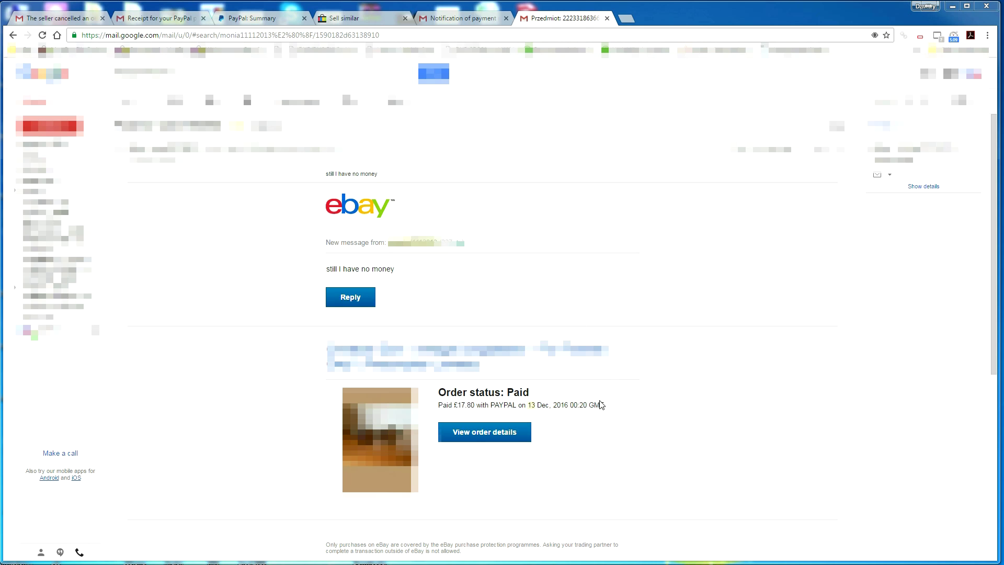
Step: Highlight the order's 'Paid' status and the 'Paid £17.80 with PayPal' payment line
drag(440, 390, 511, 403)
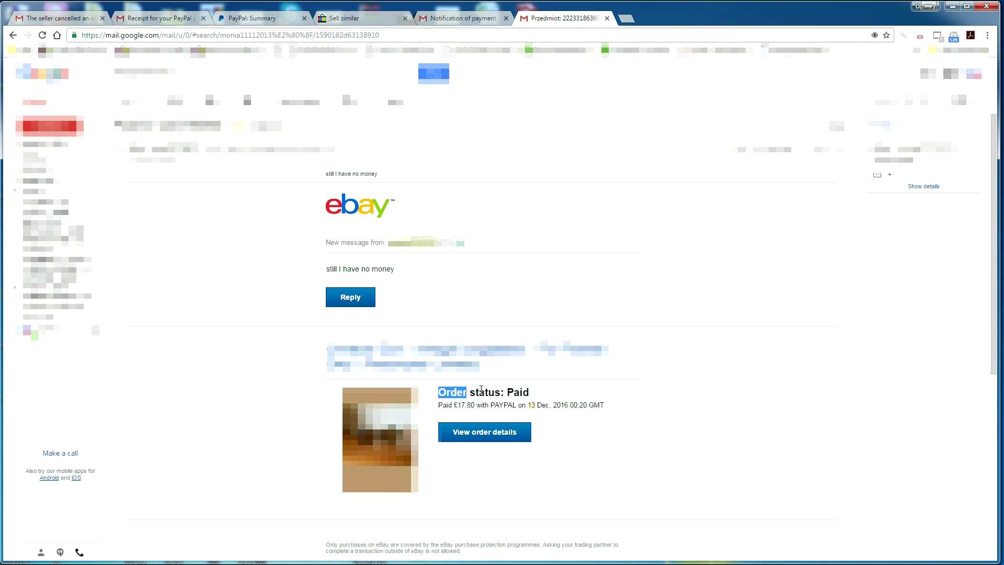
click(453, 402)
drag(443, 406, 620, 405)
click(555, 405)
drag(443, 405, 526, 405)
click(522, 362)
Step: Highlight the buyer's 'still I have no money' message, the order details and the whole page
drag(388, 268, 326, 265)
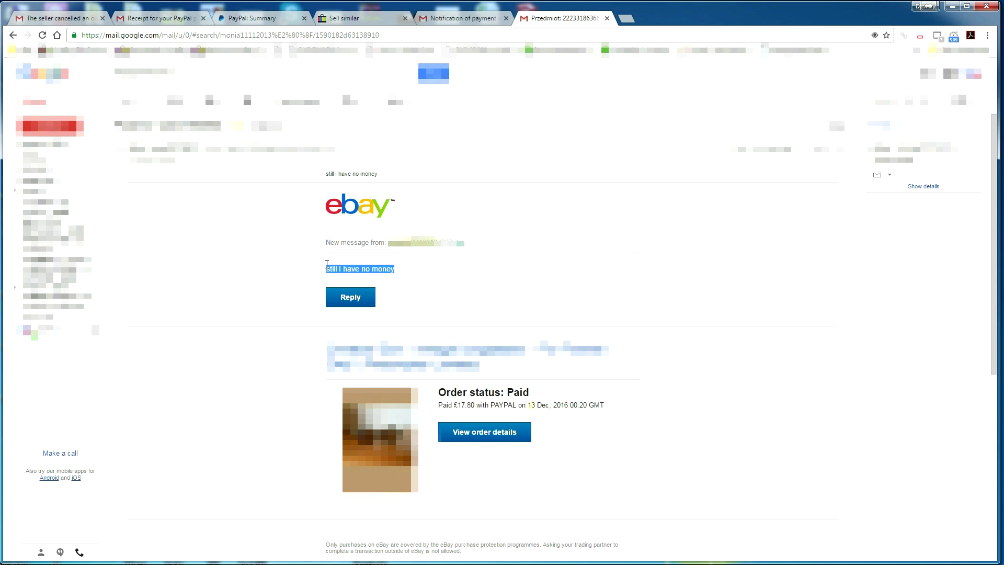
click(394, 271)
triple_click(371, 271)
click(500, 296)
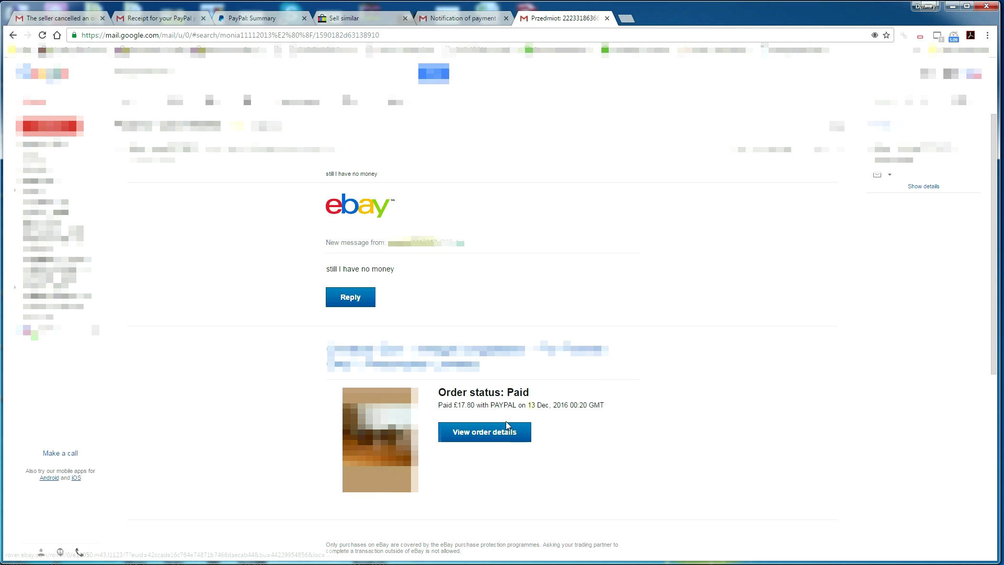
drag(437, 407, 612, 410)
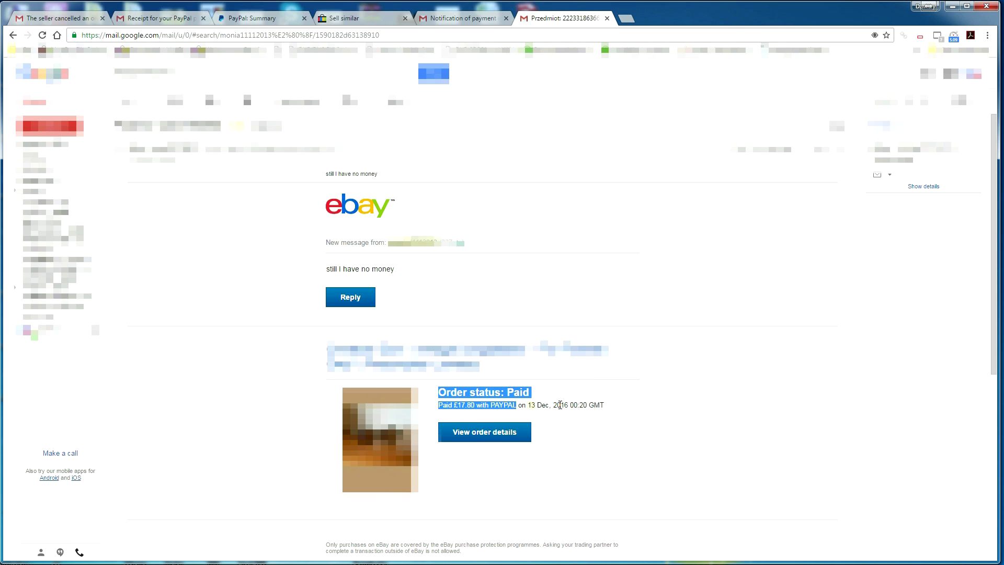
click(610, 410)
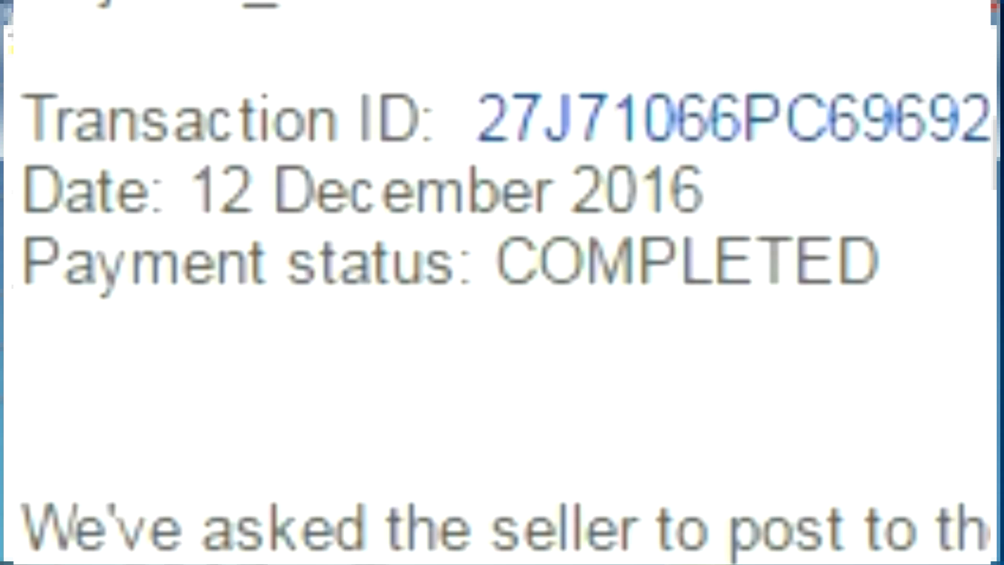
key(ctrl+a)
click(941, 286)
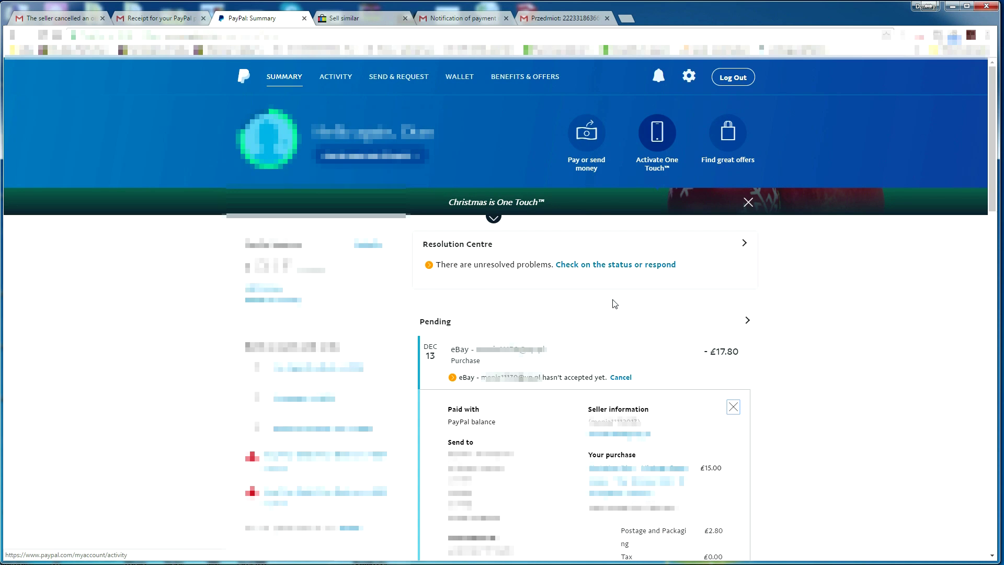
Step: Collapse the expanded pending £17.80 eBay transaction details on the PayPal summary
click(588, 350)
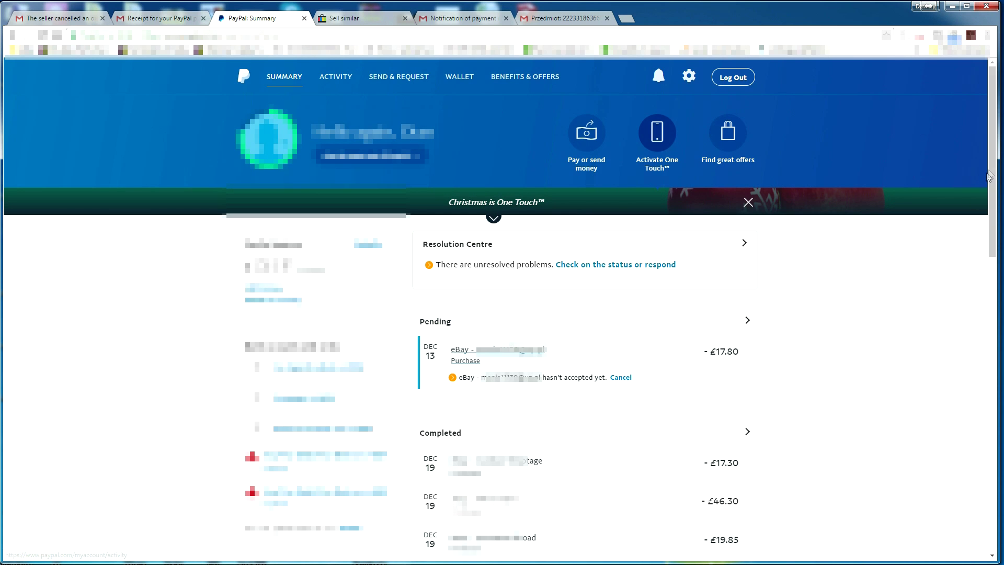
scroll(644, 230, down, 2)
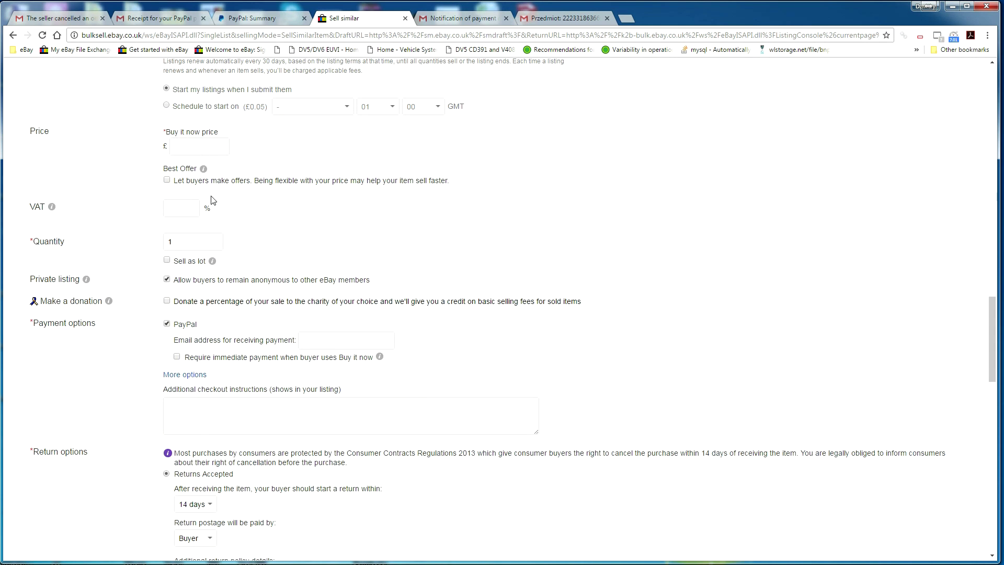
Step: Point out the Buy it now price, Quantity and Payment options on the eBay listing
click(188, 147)
click(192, 241)
drag(37, 324, 96, 324)
click(213, 327)
Step: Point out the empty 'Email address for receiving payment' field, then return to PayPal
click(301, 341)
drag(174, 341, 299, 339)
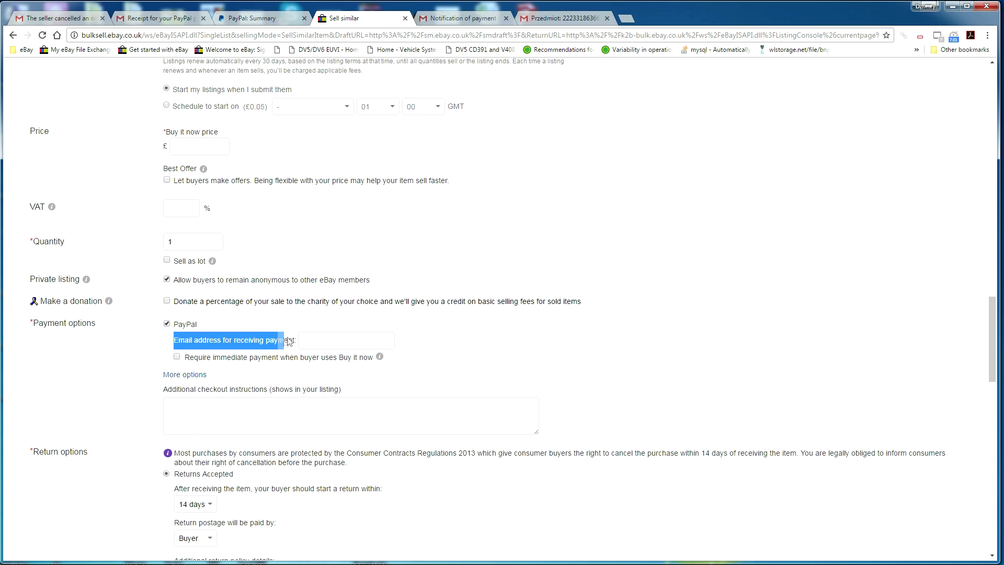
click(325, 343)
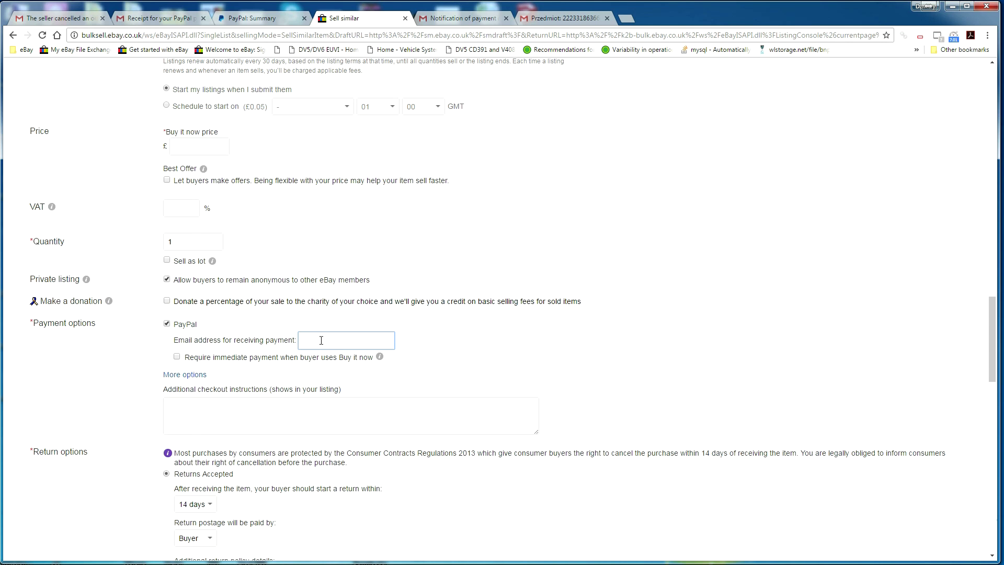
click(289, 20)
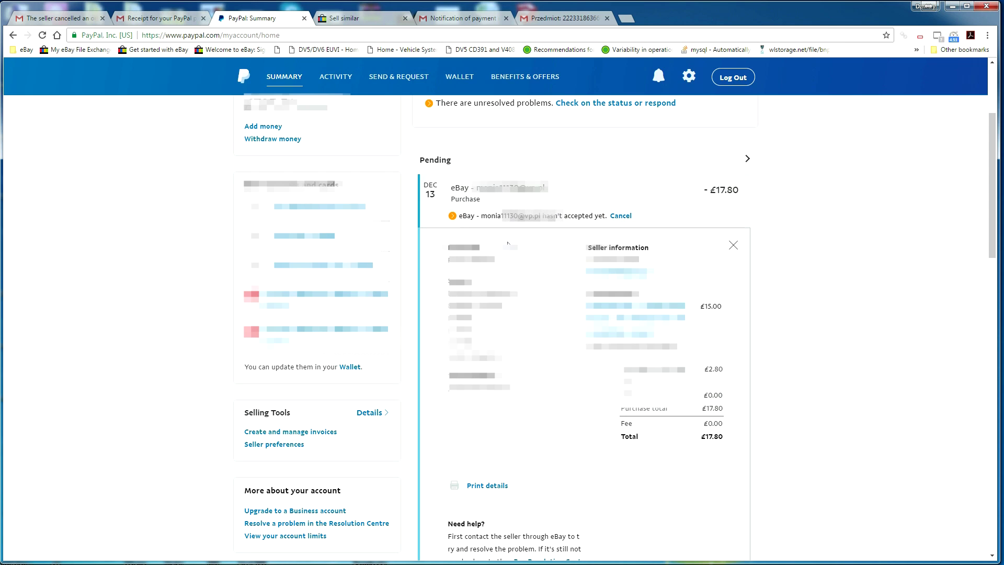
Step: View the primary email in PayPal account settings, then return to the eBay listing
click(690, 80)
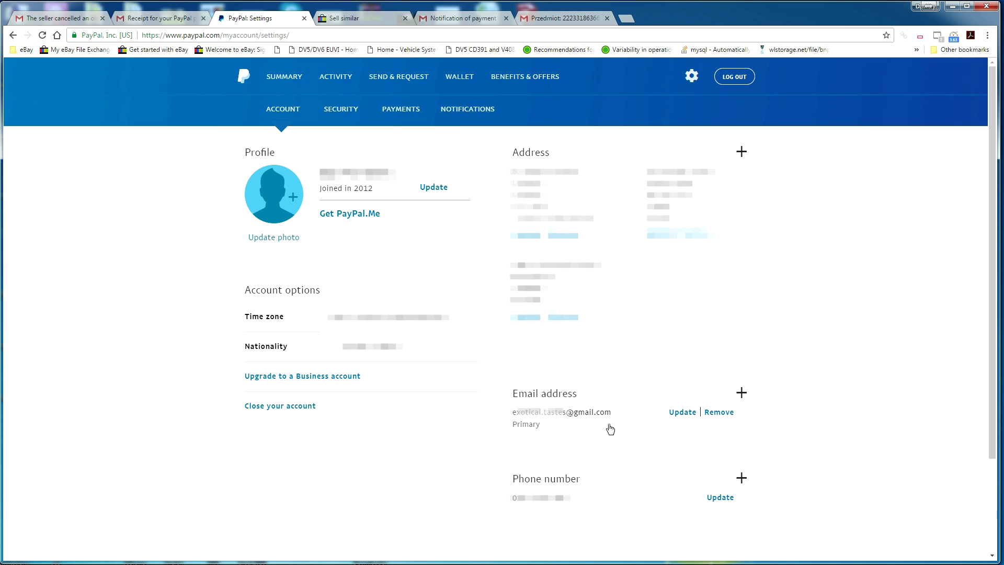
click(363, 19)
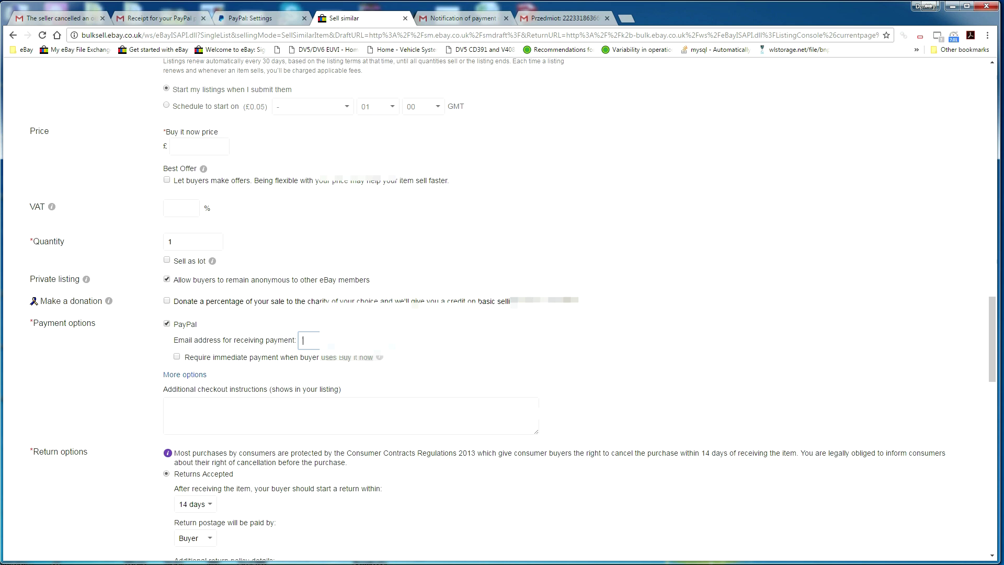
Step: Bring up the Gmail 'Przedmiot' message showing the order Paid, £17.80 via PayPal
click(539, 19)
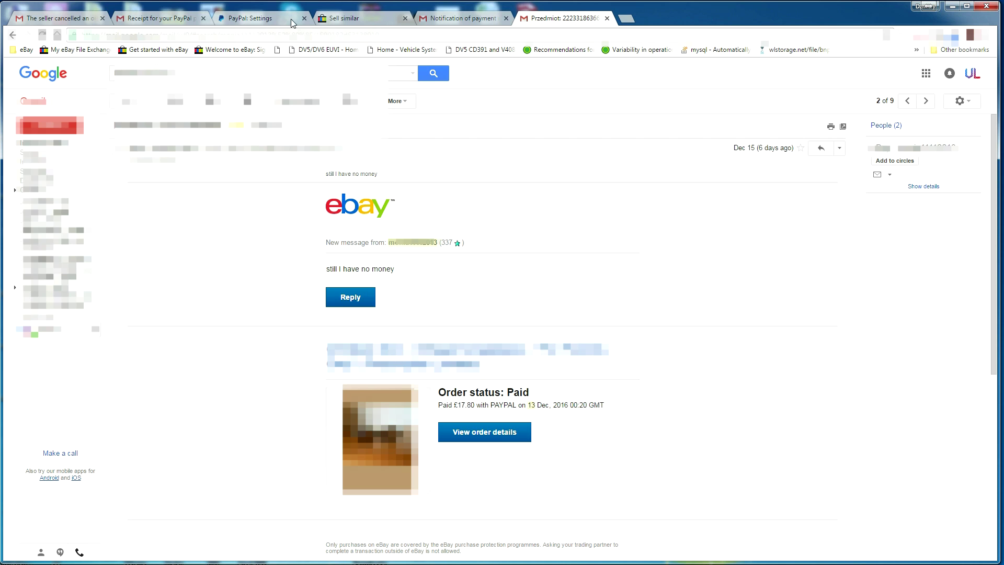
Step: Go from PayPal account settings to Send & Request and on to invoicing
click(266, 19)
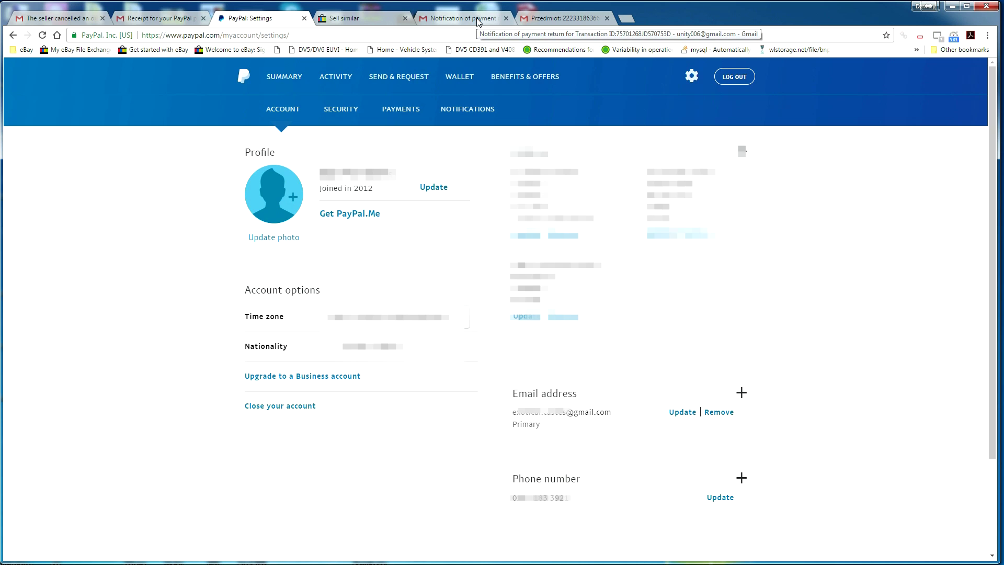
click(389, 77)
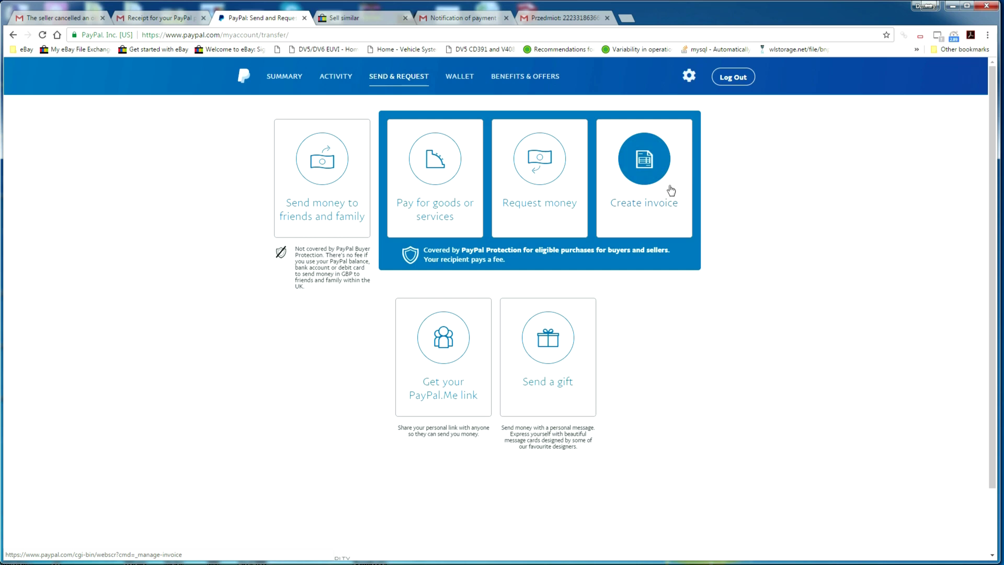
click(627, 163)
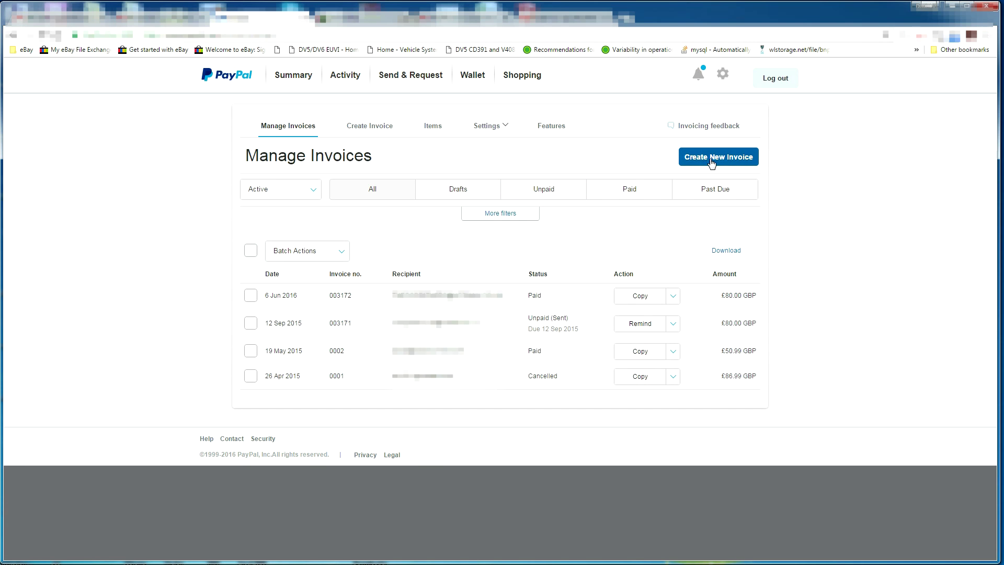
Step: Start new invoice 003173 dated 21/12/2016 and point out the Bill to and Item name fields
click(723, 163)
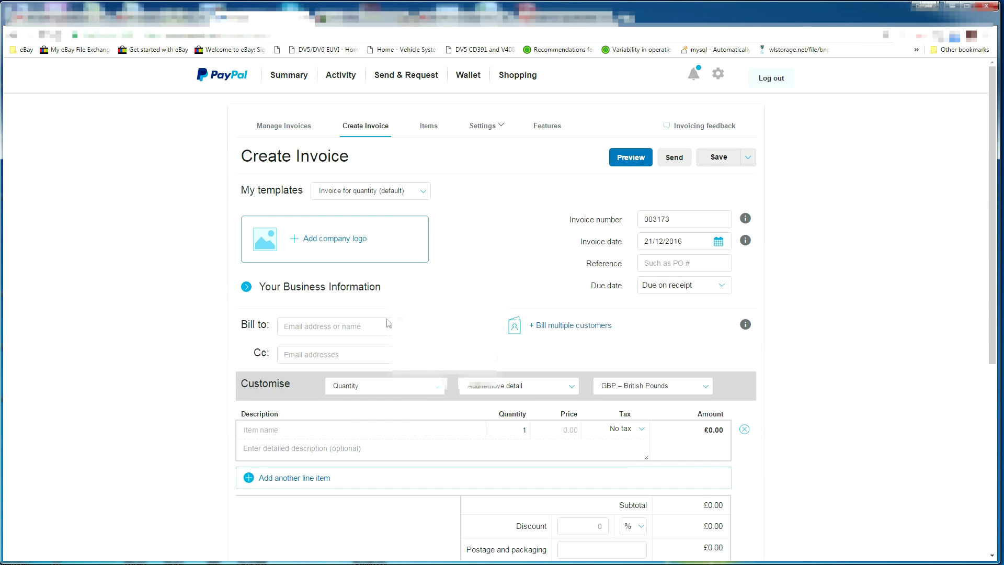
click(317, 328)
click(372, 432)
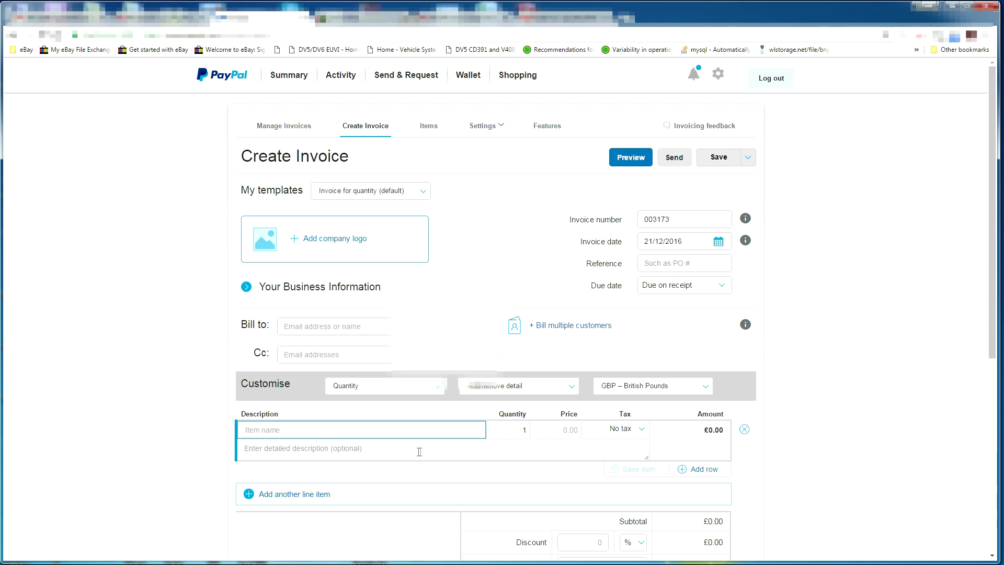
scroll(466, 430, down, 3)
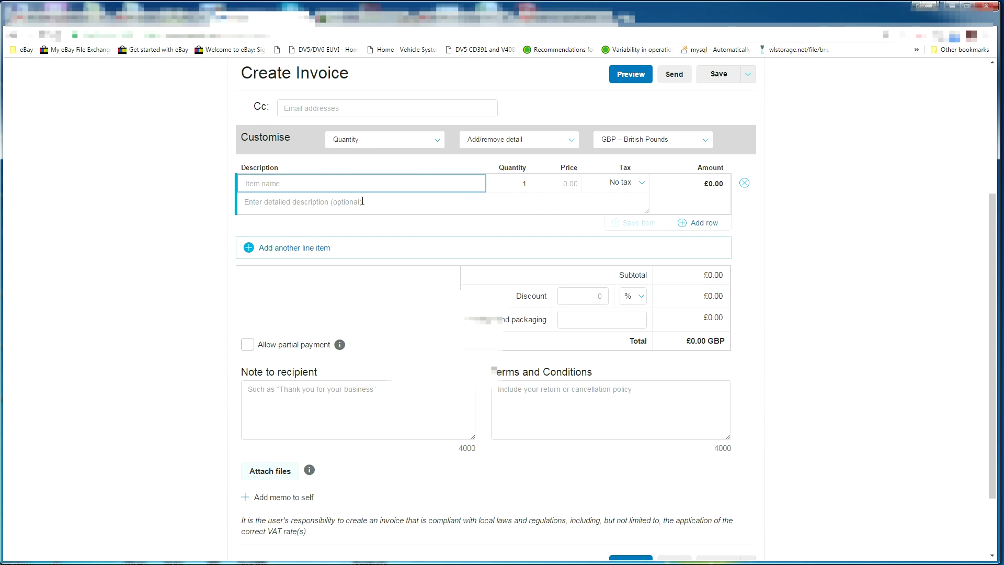
scroll(625, 284, up, 3)
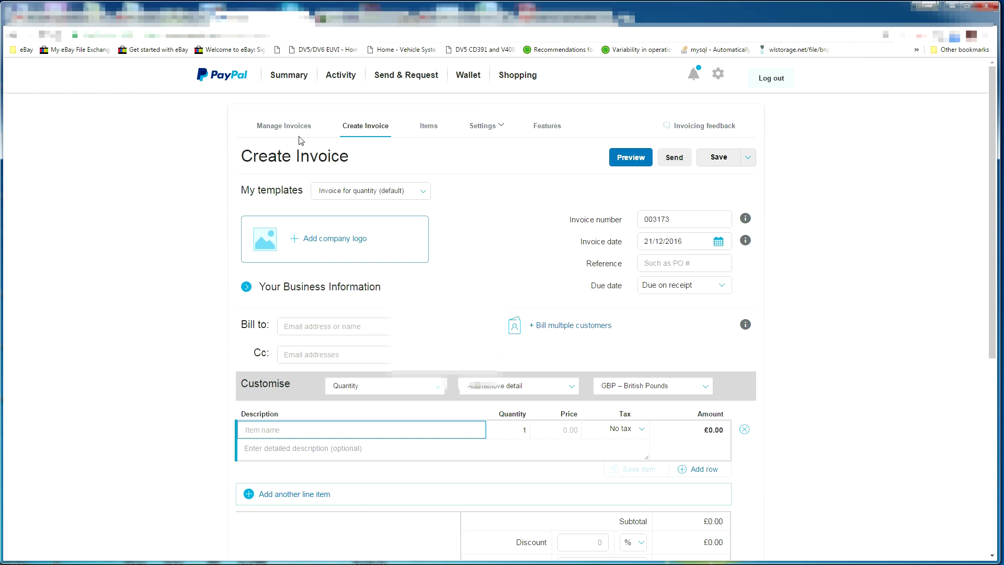
drag(368, 162, 223, 156)
click(224, 156)
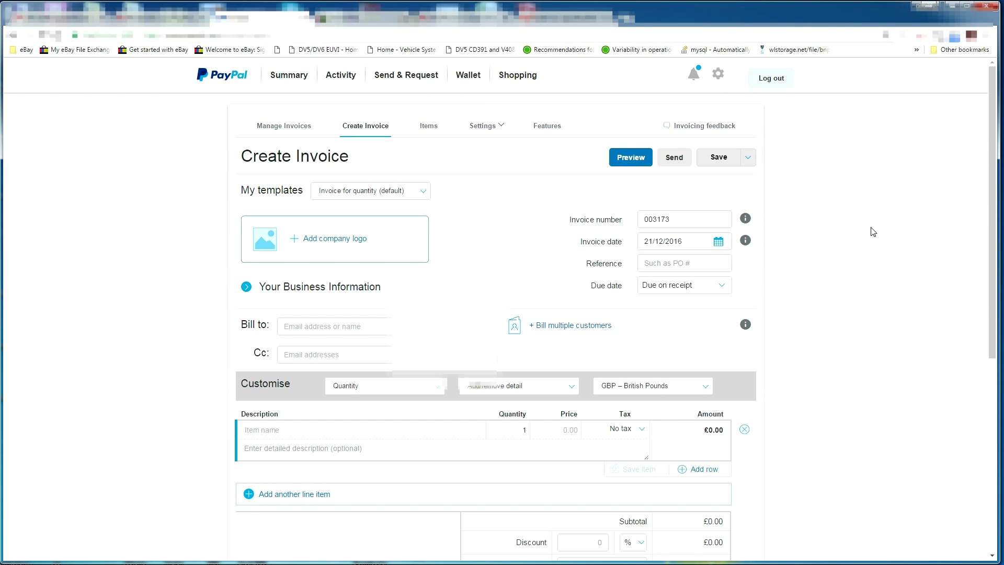
Step: In Gmail, highlight the 'still I have no money' message and the 'Paid £17.80' amount
click(549, 17)
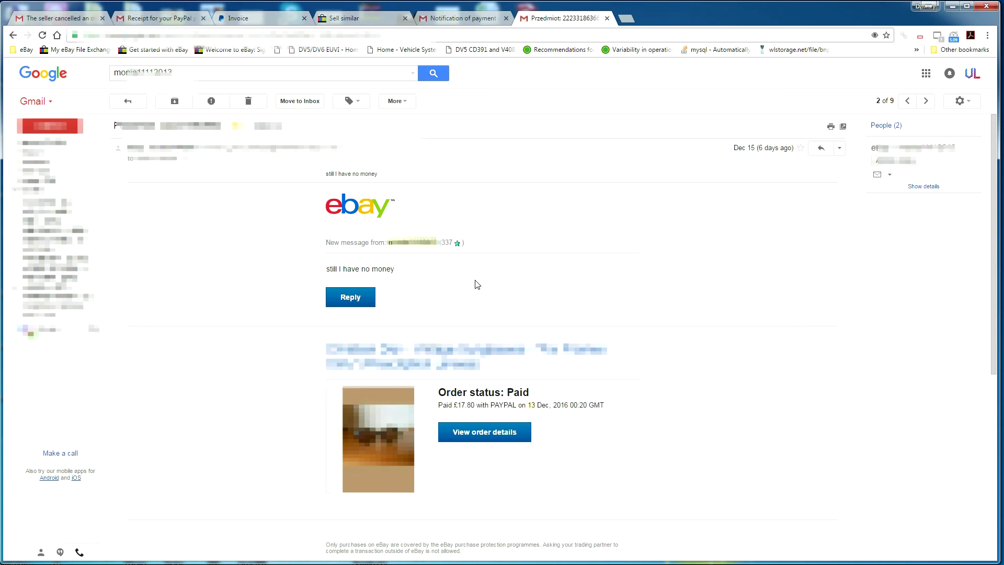
drag(395, 269, 326, 242)
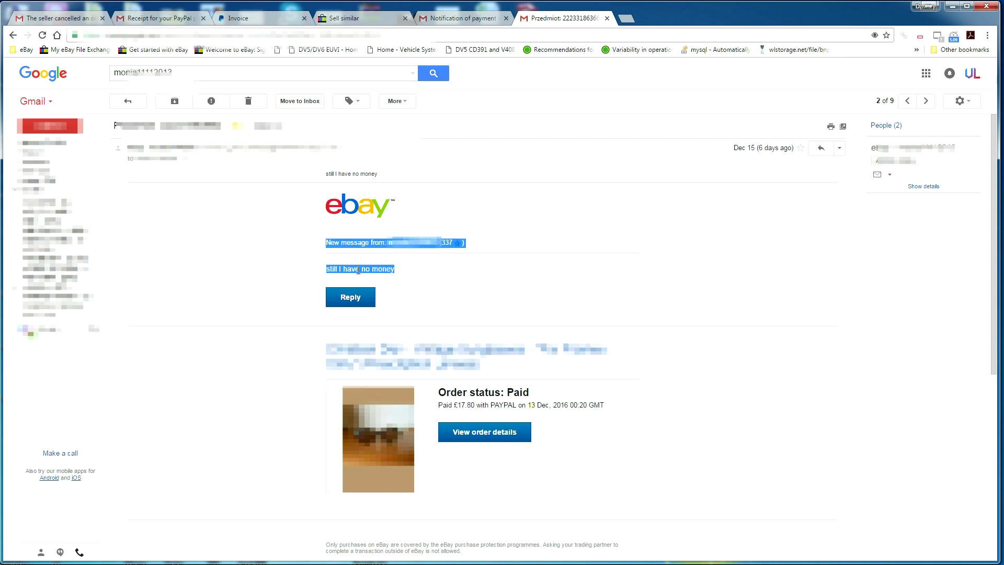
click(441, 276)
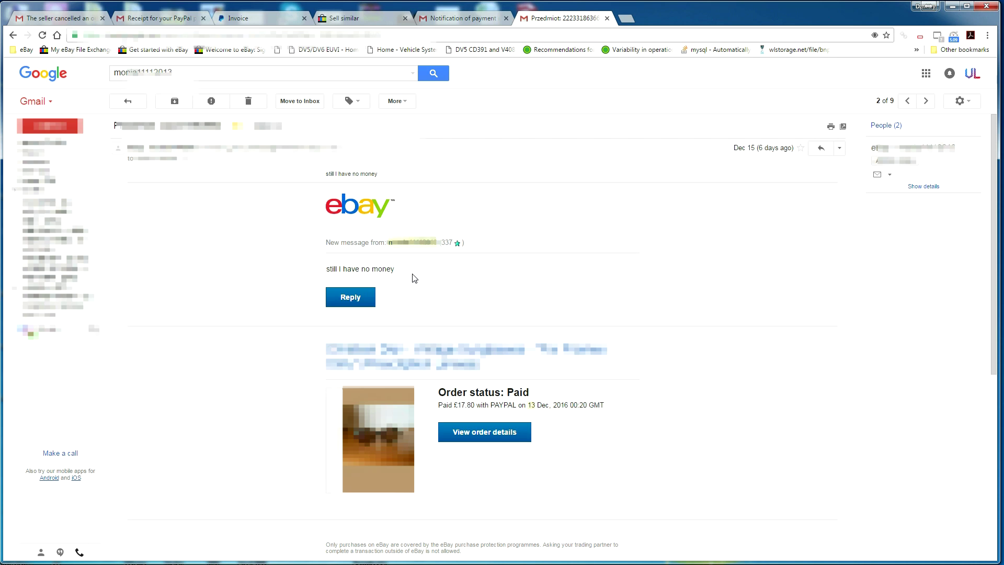
drag(439, 406, 476, 406)
click(509, 294)
double_click(394, 267)
click(433, 274)
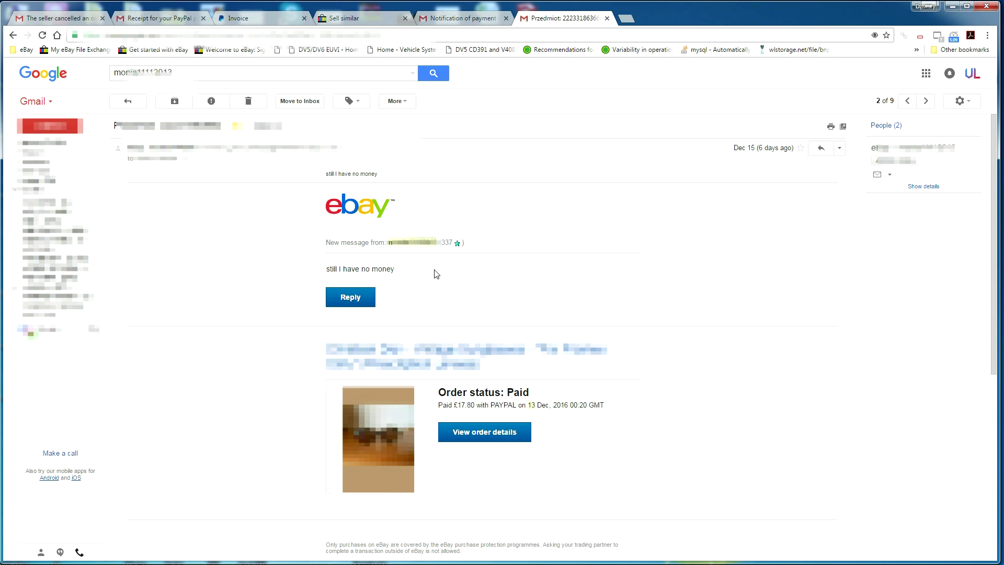